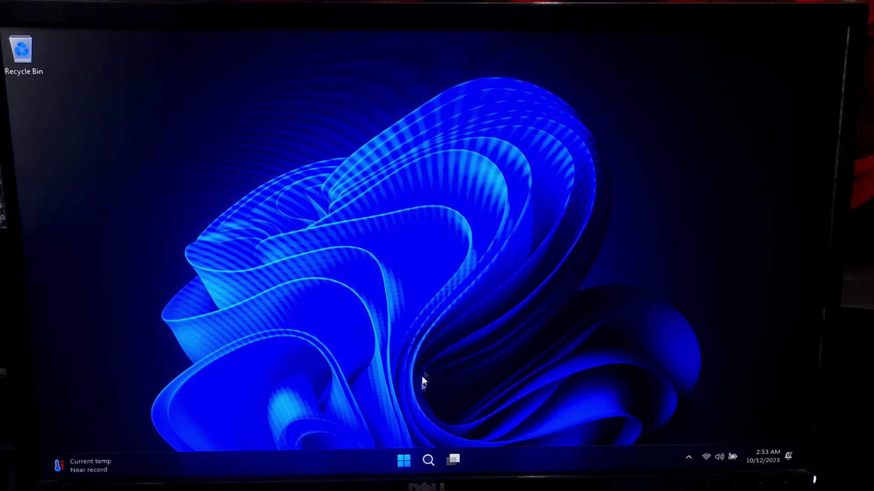
Search automatically for a newer Intel HD Graphics 620 driver in Device Manager.
right_click(407, 451)
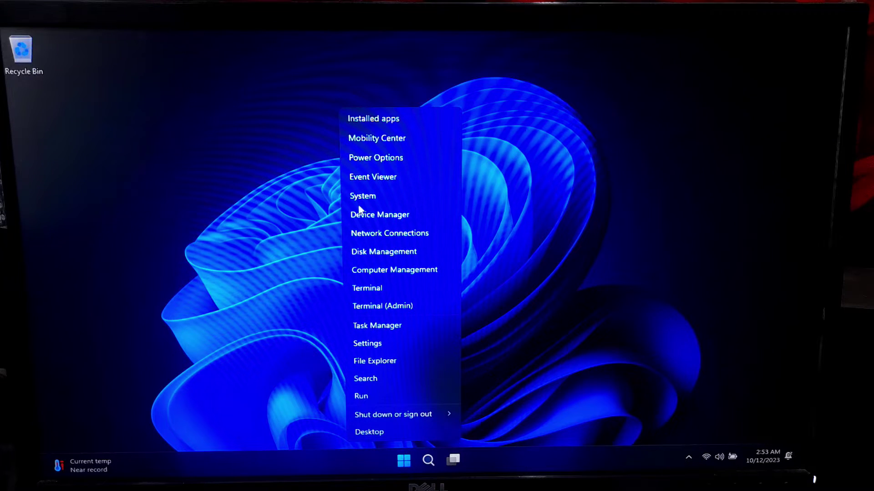
left_click(373, 216)
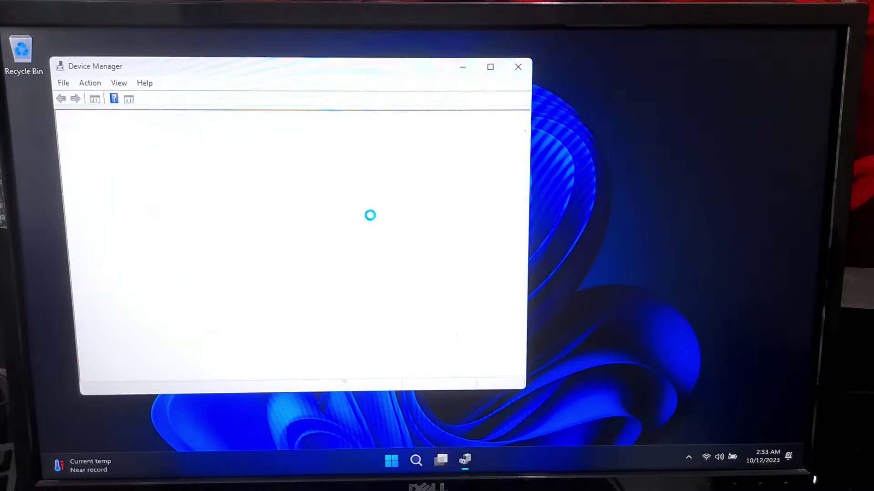
left_click(83, 194)
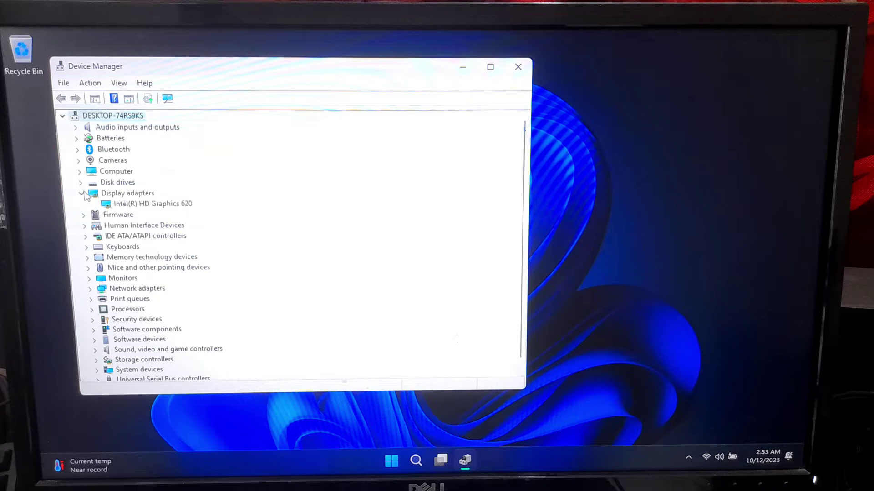
right_click(134, 205)
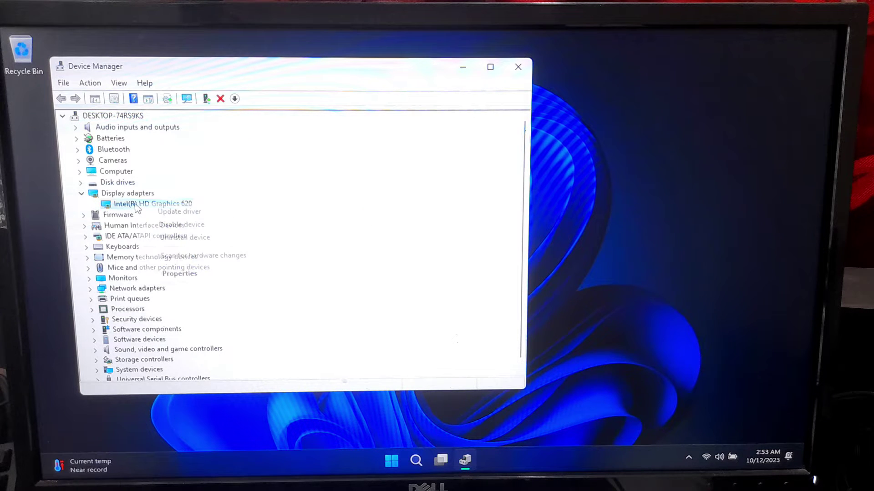
left_click(192, 210)
left_click(191, 211)
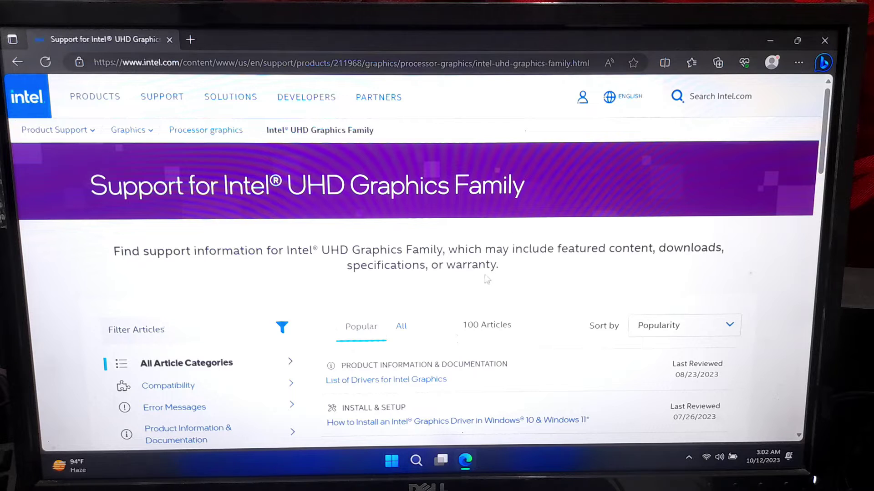
Download the gfx_win_101.2115 graphics driver from Intel's Drivers & Software section.
left_click(421, 236)
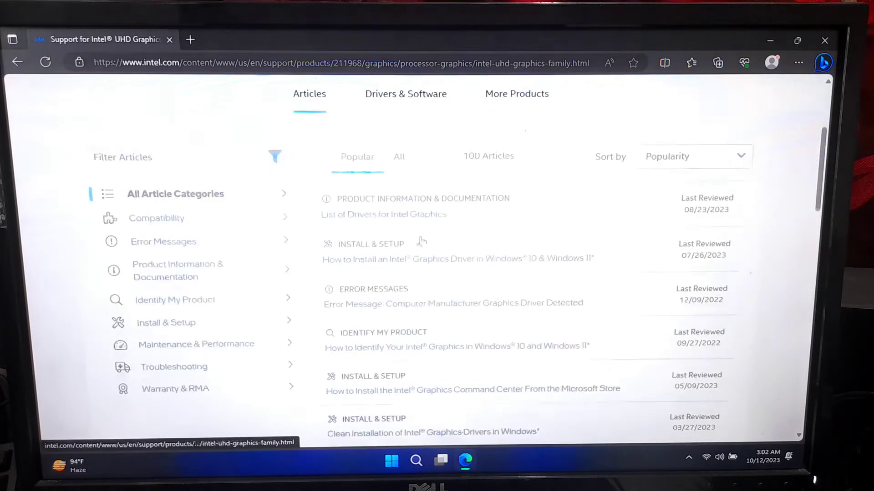
left_click(659, 308)
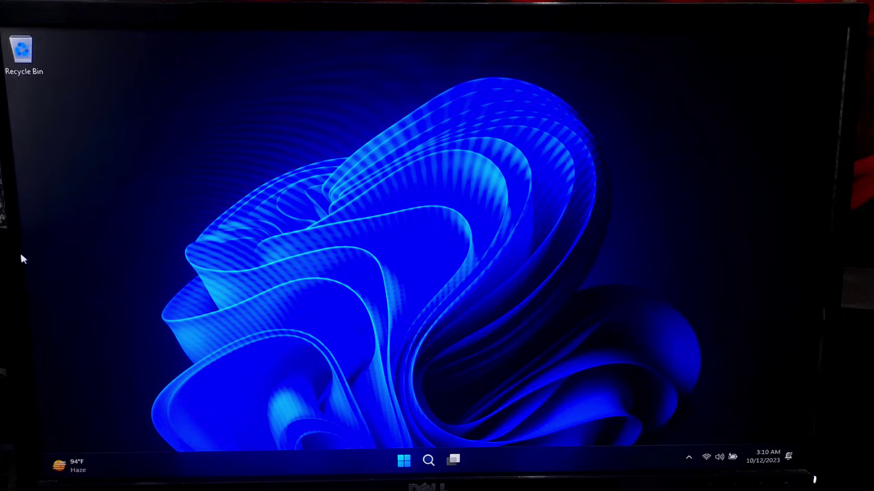
Set the Dell display to 1920 × 1080 under System > Display and keep the change.
key("super+x")
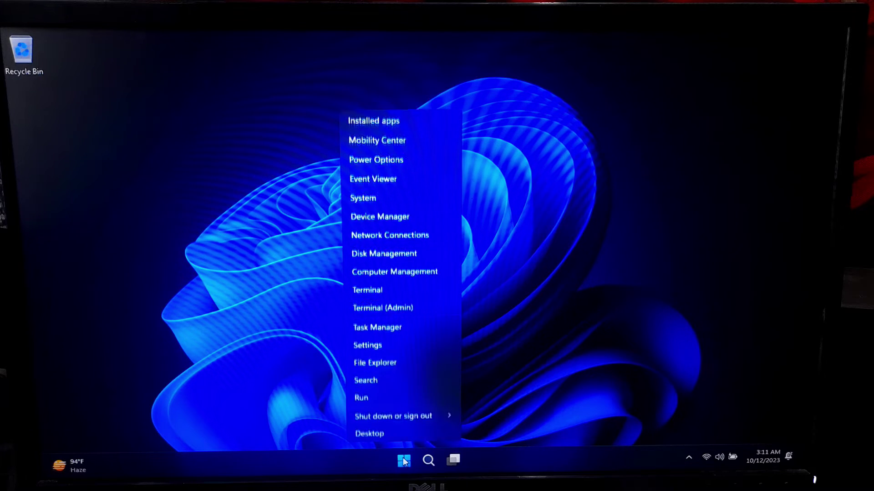
left_click(386, 344)
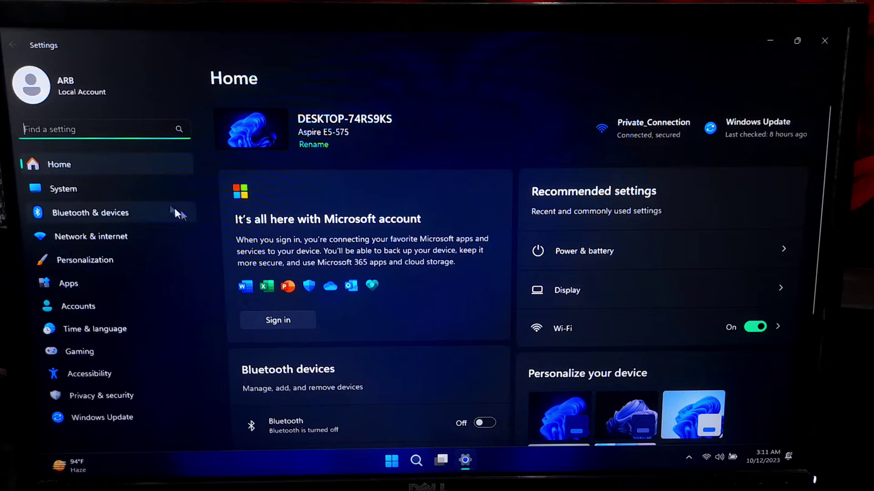
left_click(145, 189)
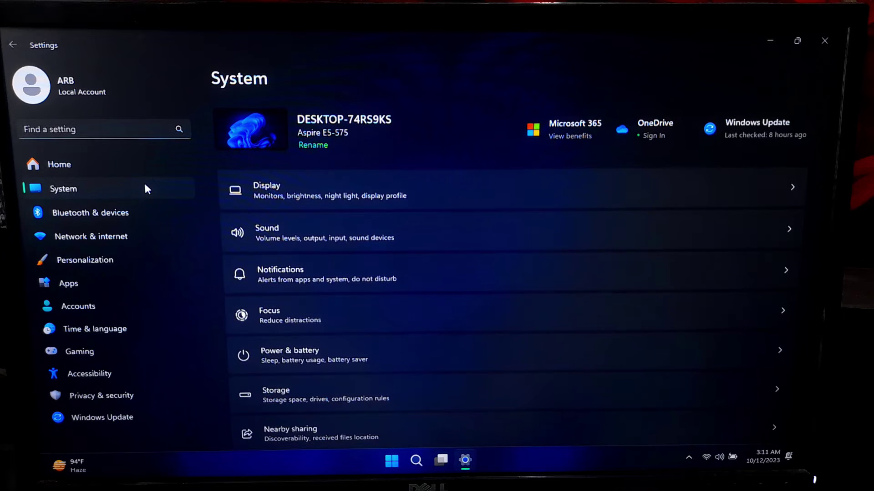
left_click(329, 197)
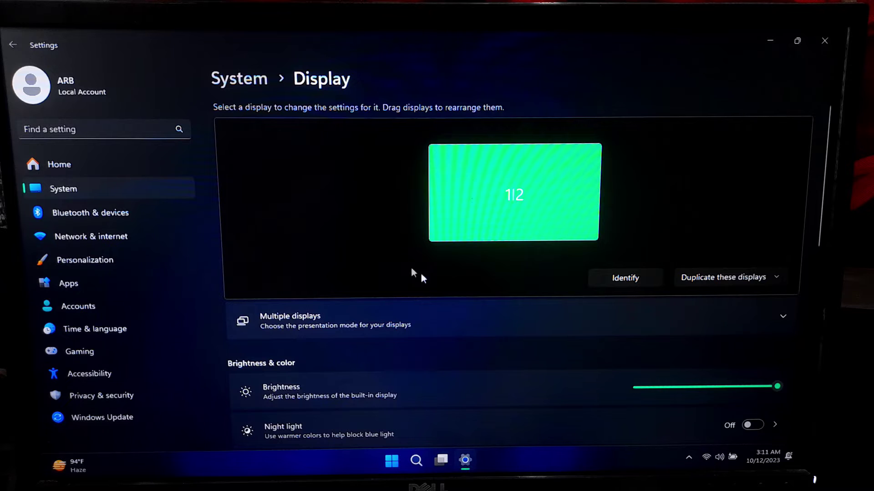
scroll(612, 335, "down", 5)
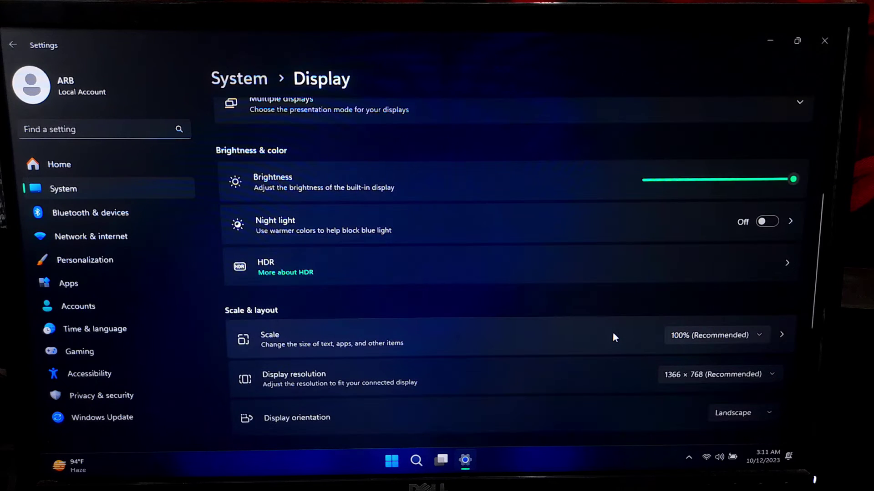
left_click(690, 373)
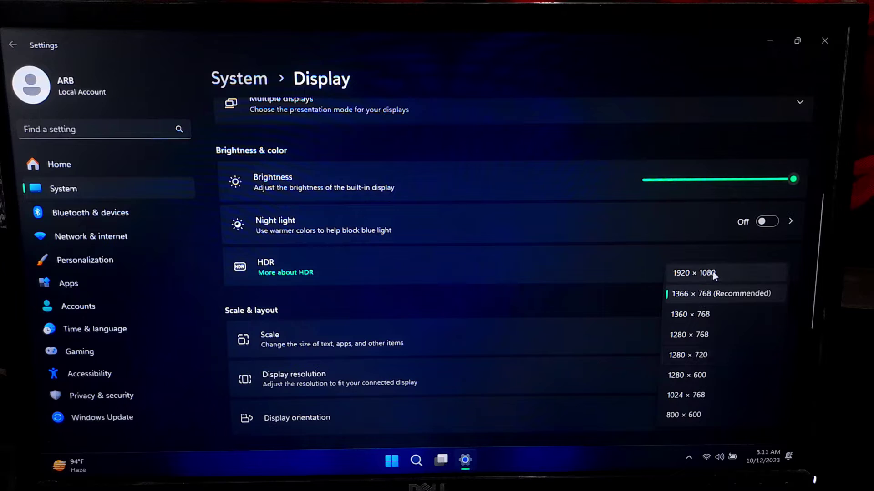
left_click(693, 273)
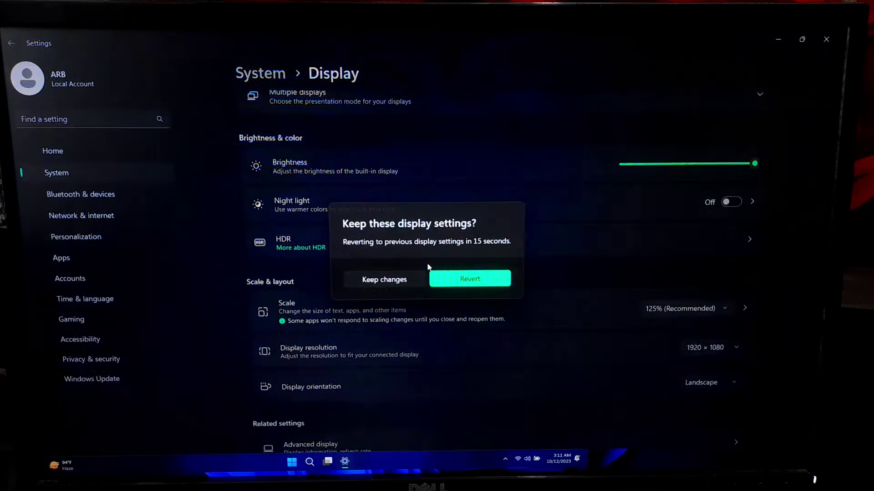
left_click(395, 277)
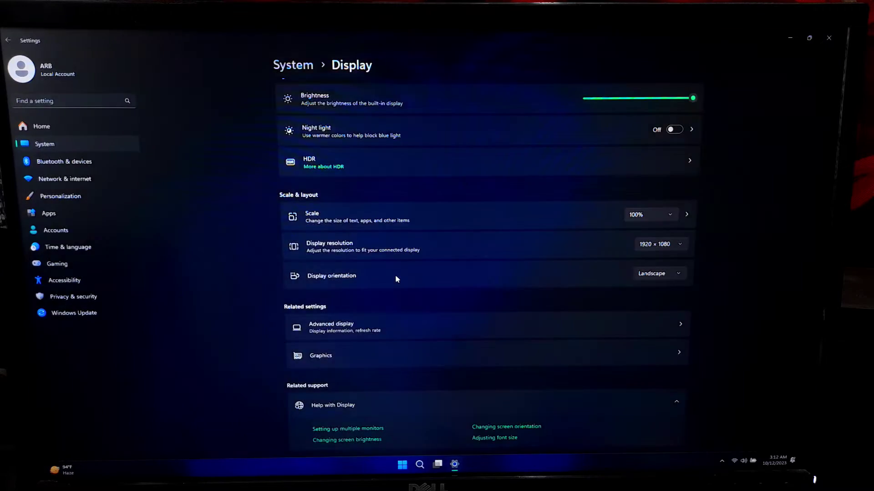
Change the refresh rate to 60 Hz in Advanced display and keep it.
left_click(391, 323)
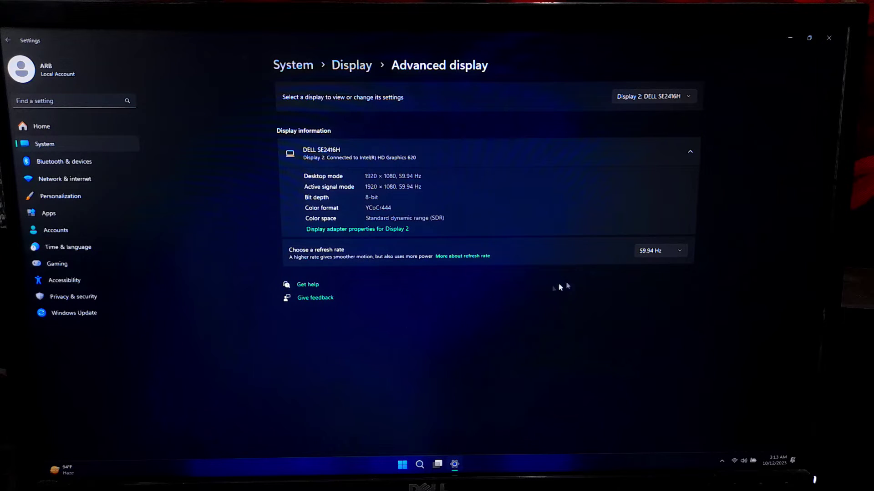
left_click(655, 256)
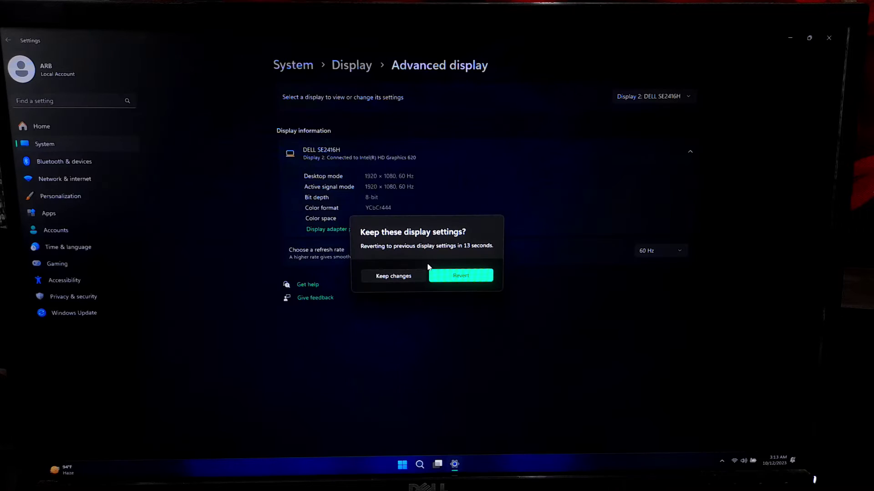
left_click(397, 277)
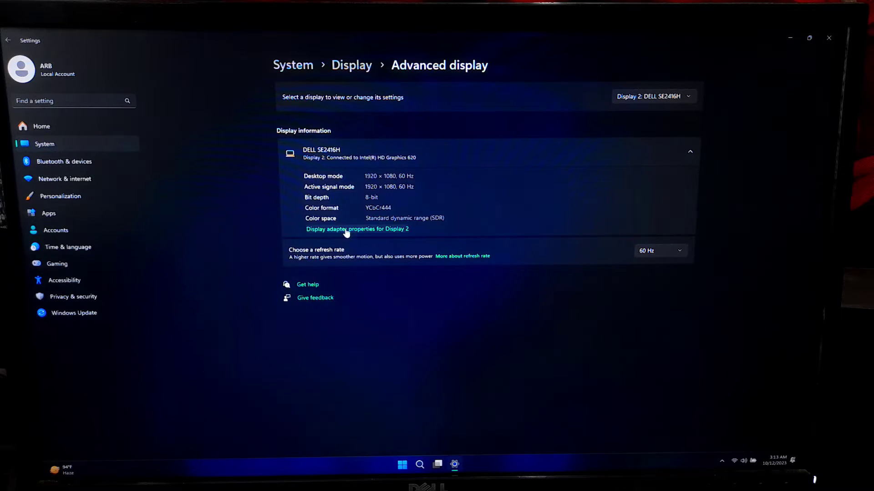
Bring up Display 2's Color Management advanced settings from its adapter properties.
left_click(366, 231)
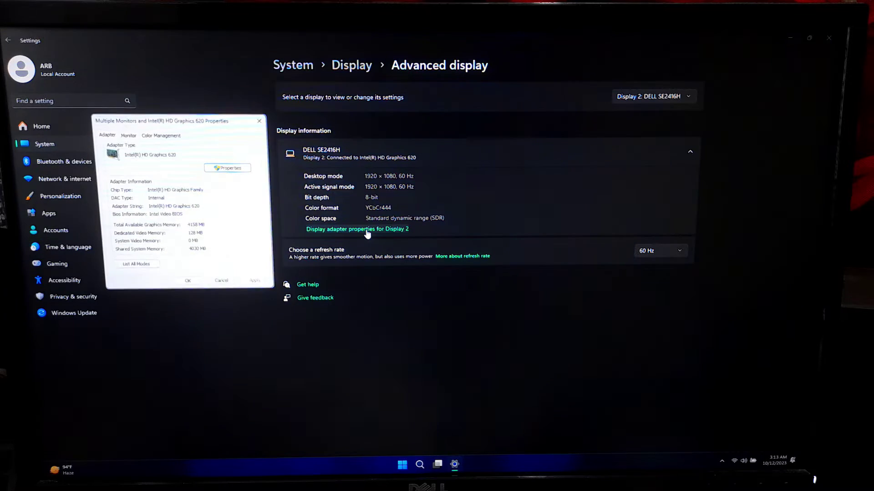
left_click(161, 134)
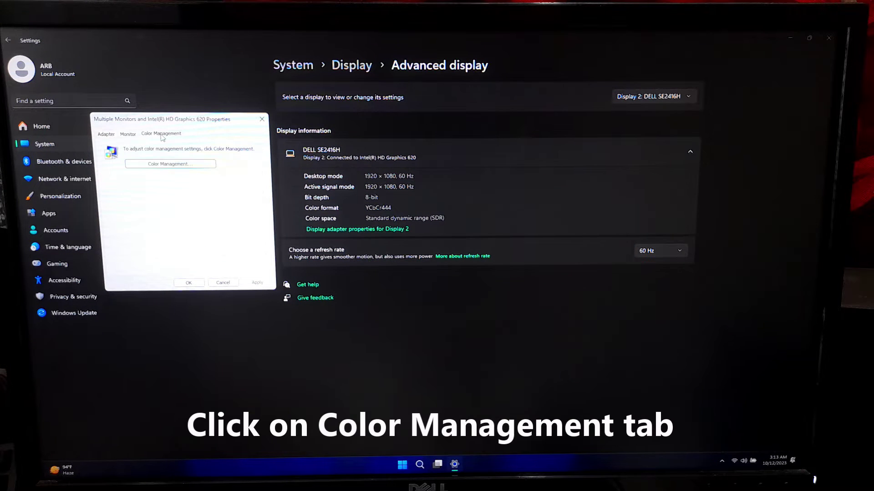
left_click(159, 165)
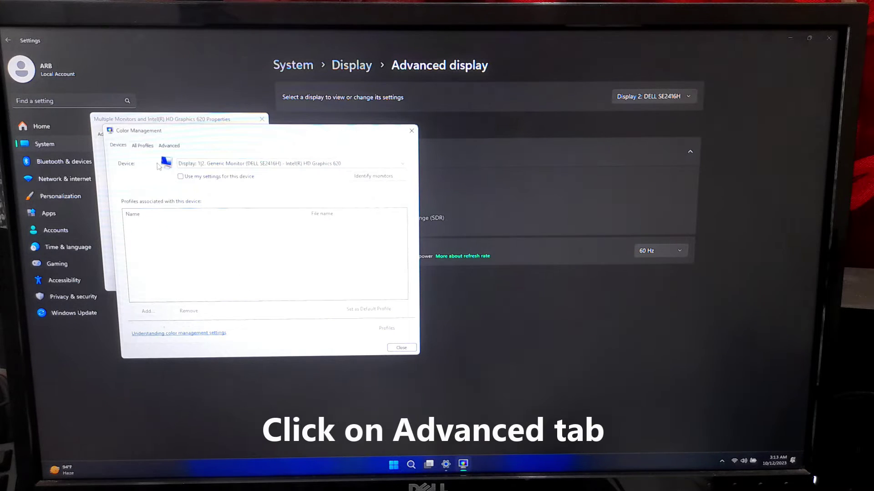
left_click(170, 145)
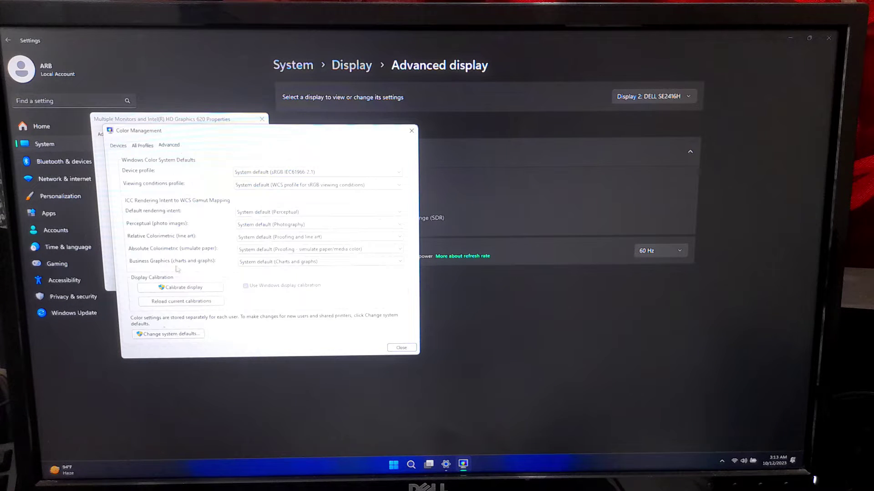
Calibrate past gamma, skip brightness and contrast, accept colour balance, and save with ClearType Tuner.
left_click(168, 290)
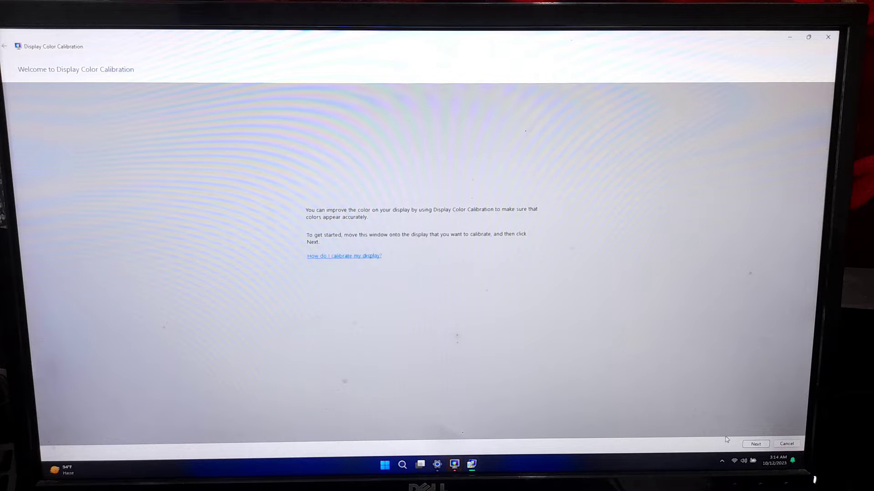
left_click(748, 446)
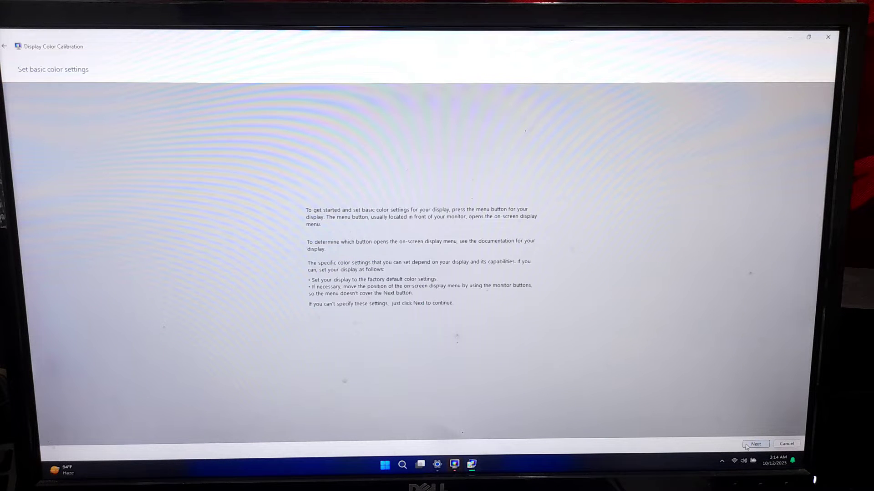
left_click(747, 446)
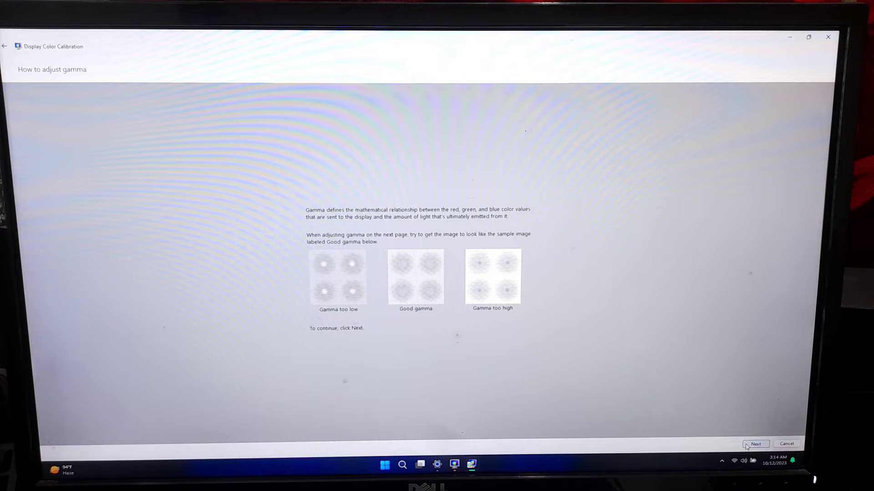
left_click(747, 446)
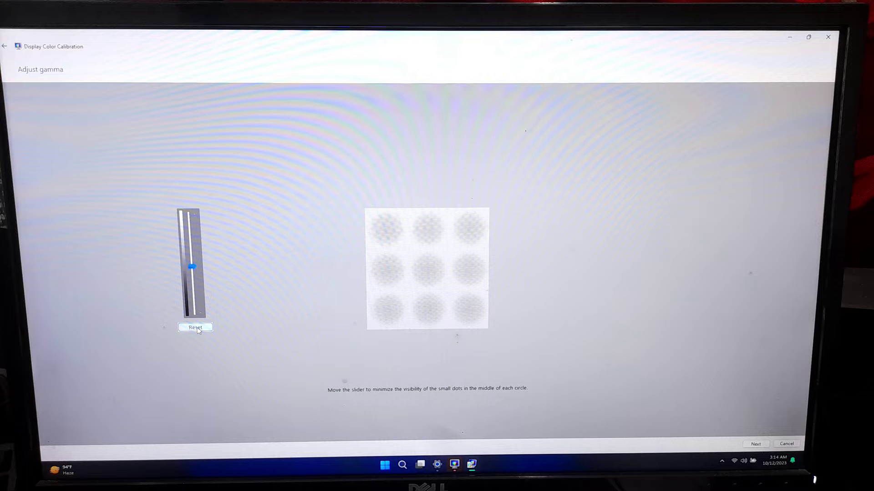
left_click(750, 447)
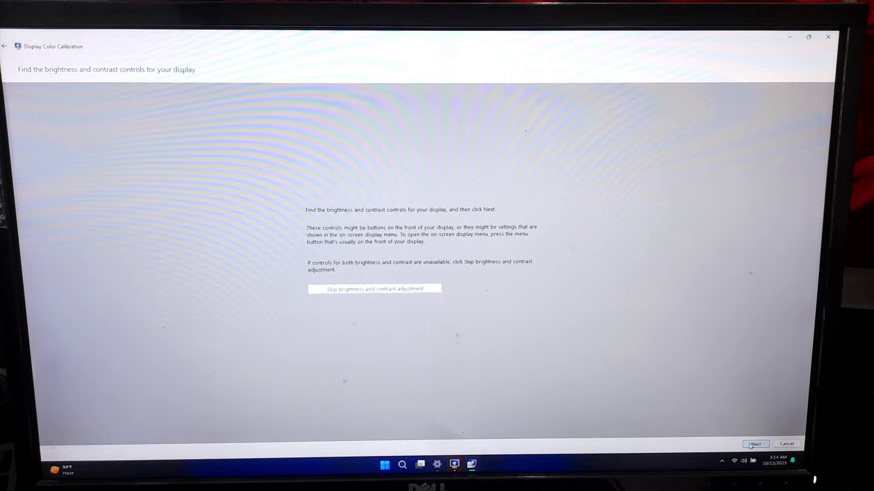
left_click(341, 290)
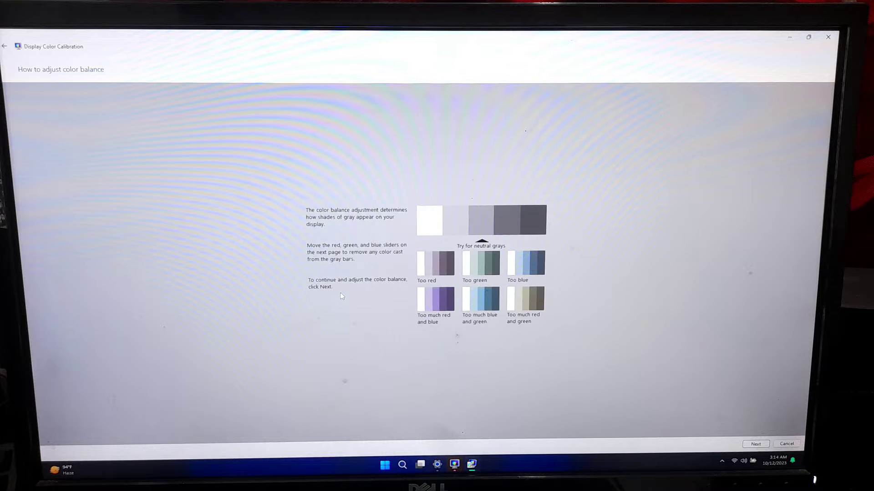
left_click(767, 446)
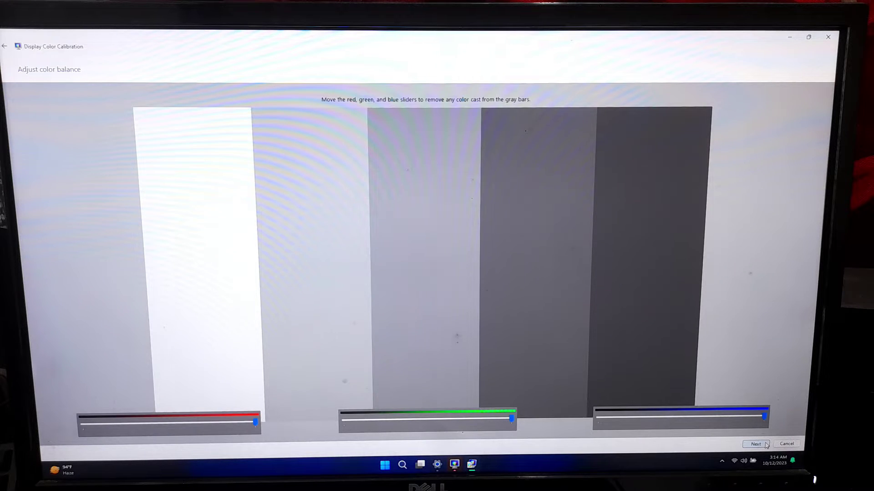
left_click(766, 445)
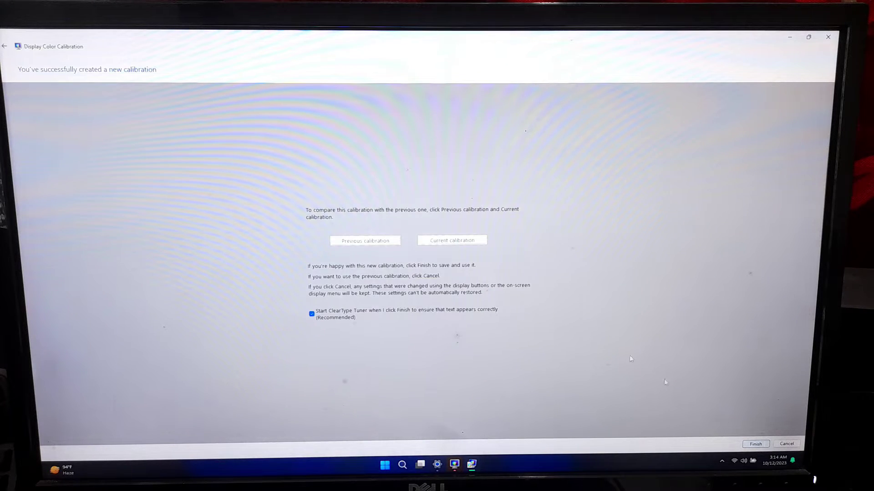
left_click(382, 244)
left_click(754, 444)
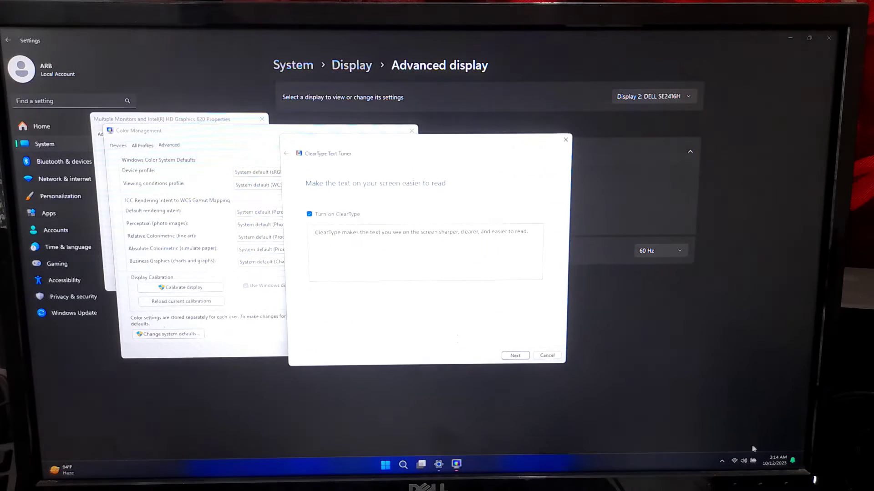
Go through all the ClearType Text Tuner samples and finish tuning.
left_click(524, 357)
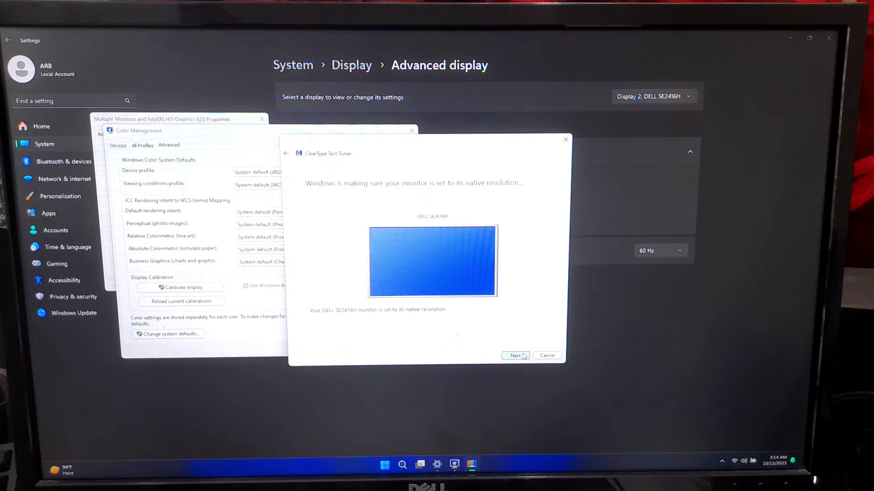
left_click(523, 356)
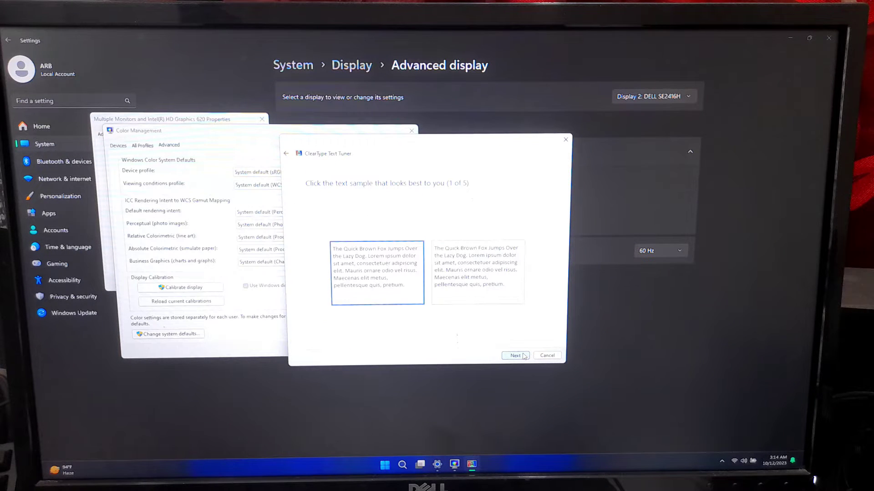
left_click(524, 357)
left_click(524, 357)
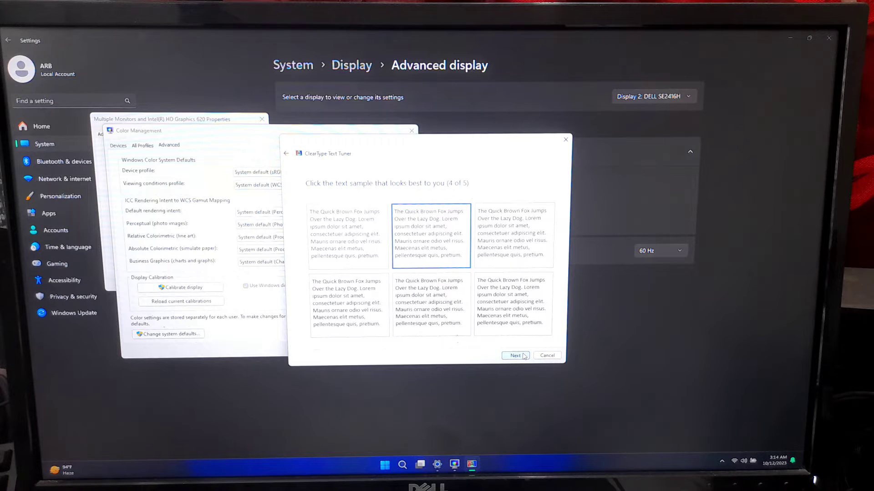
left_click(523, 356)
left_click(523, 357)
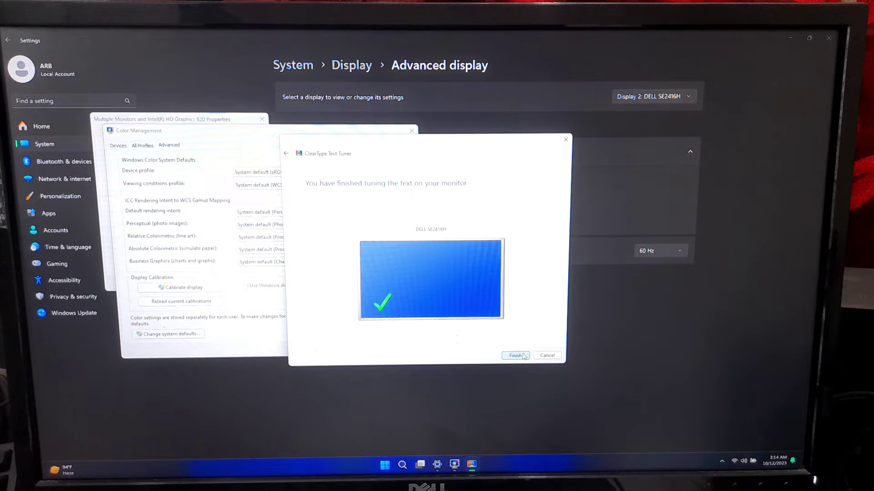
left_click(524, 356)
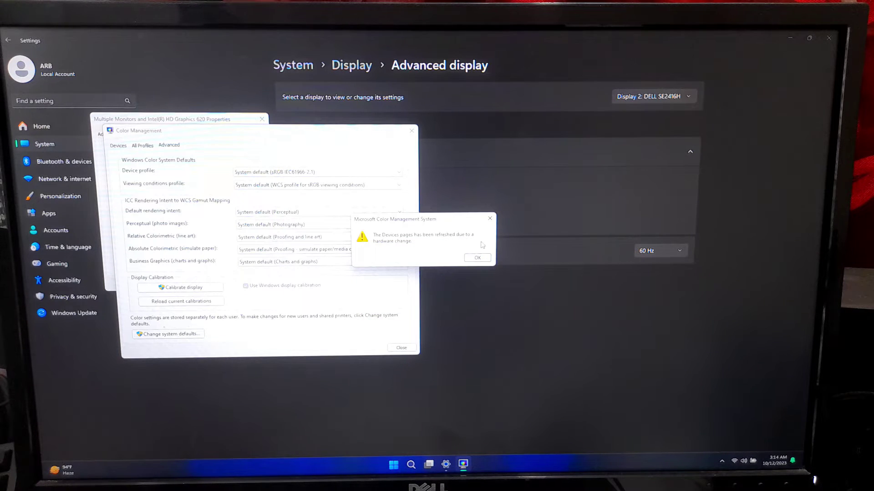
Dismiss the hardware message and close Color Management, adapter properties and Settings.
left_click(477, 258)
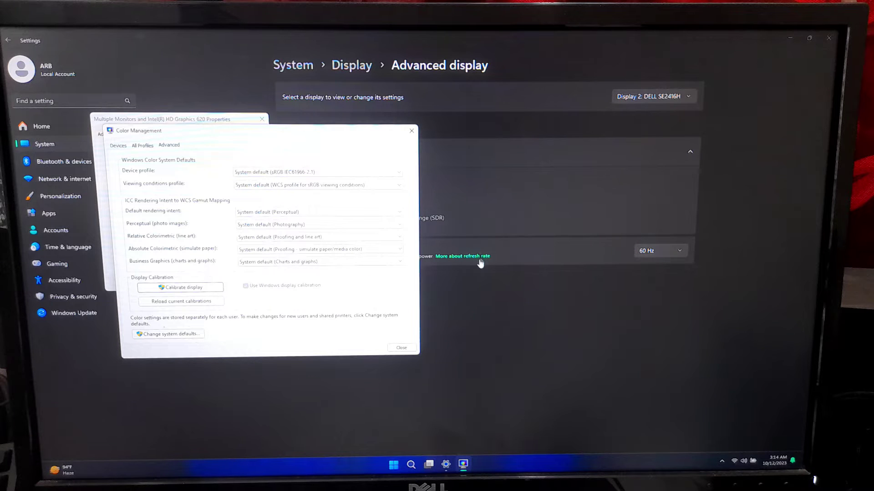
left_click(402, 348)
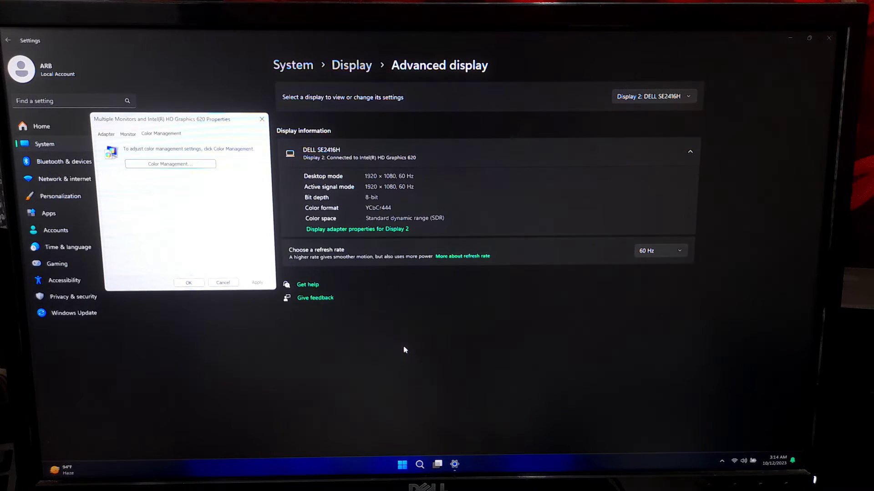
left_click(188, 282)
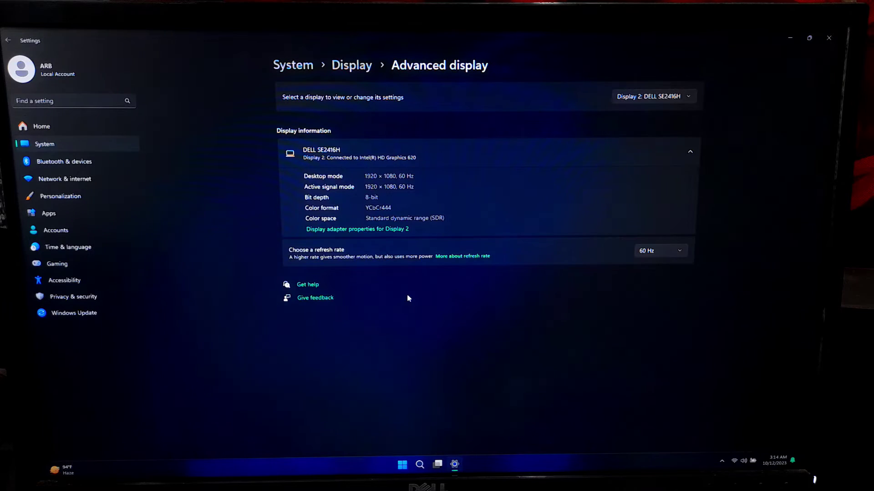
left_click(829, 37)
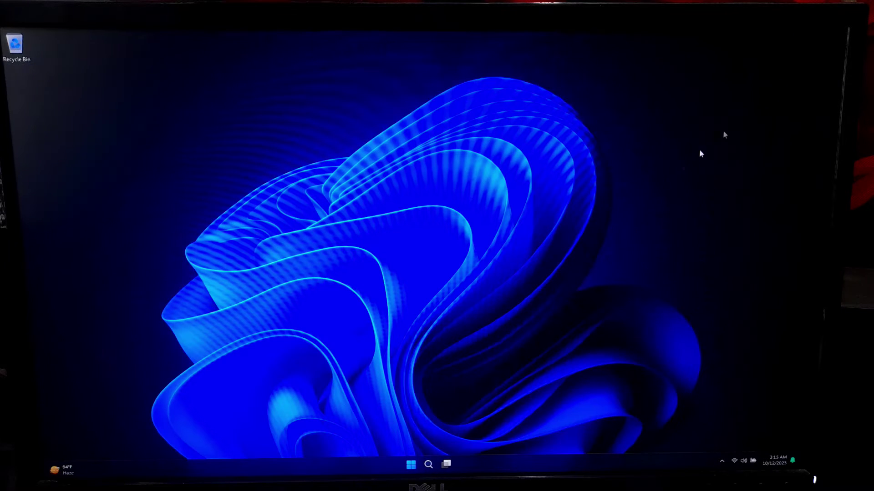
left_click(411, 463)
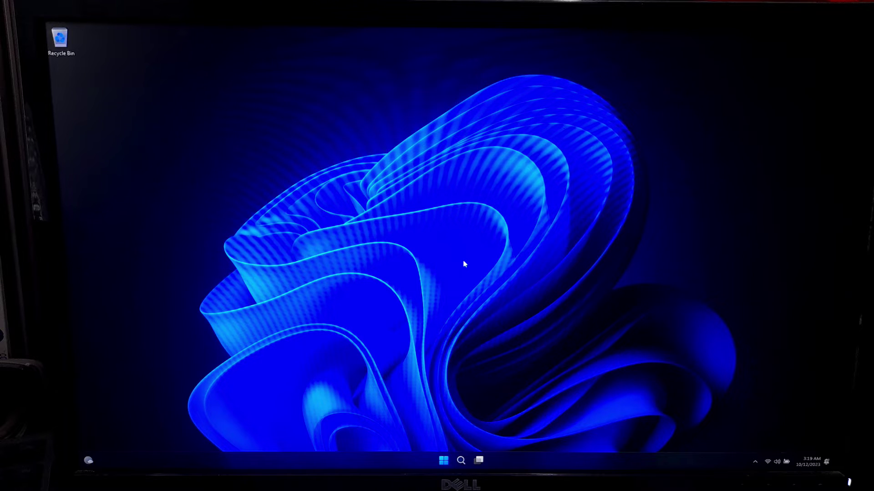
right_click(437, 454)
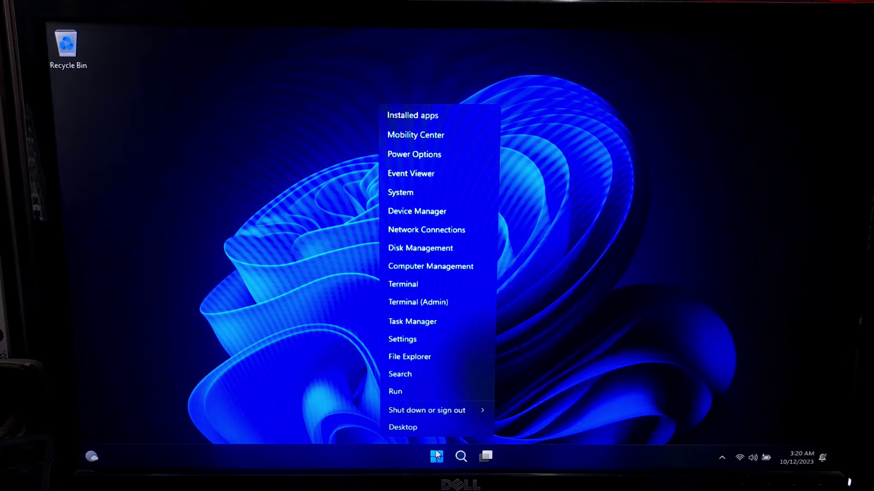
left_click(435, 391)
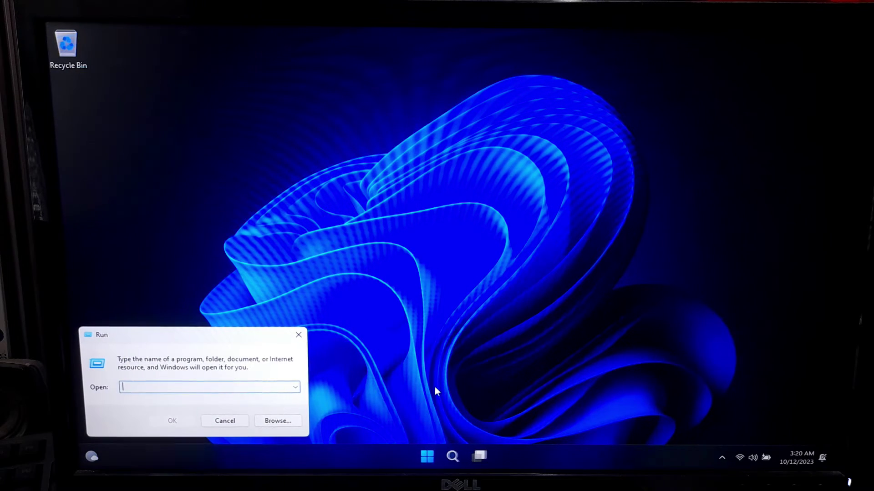
type("ser")
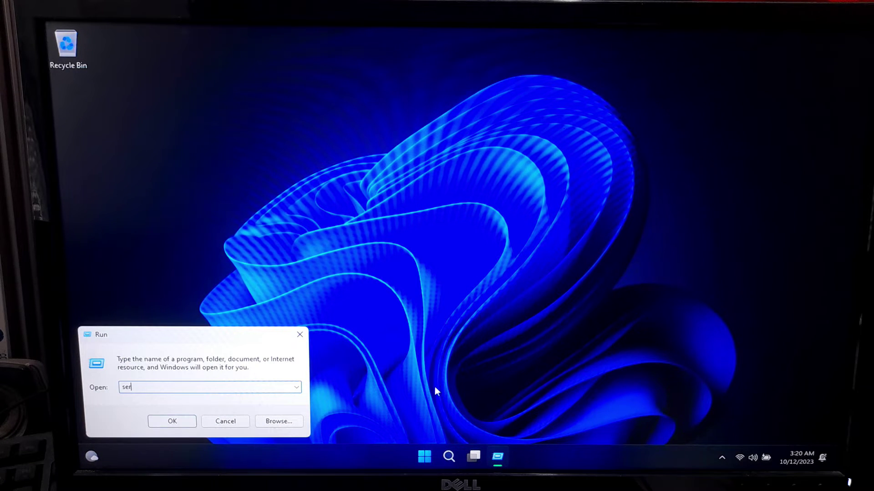
type("vices.msc")
key("Return")
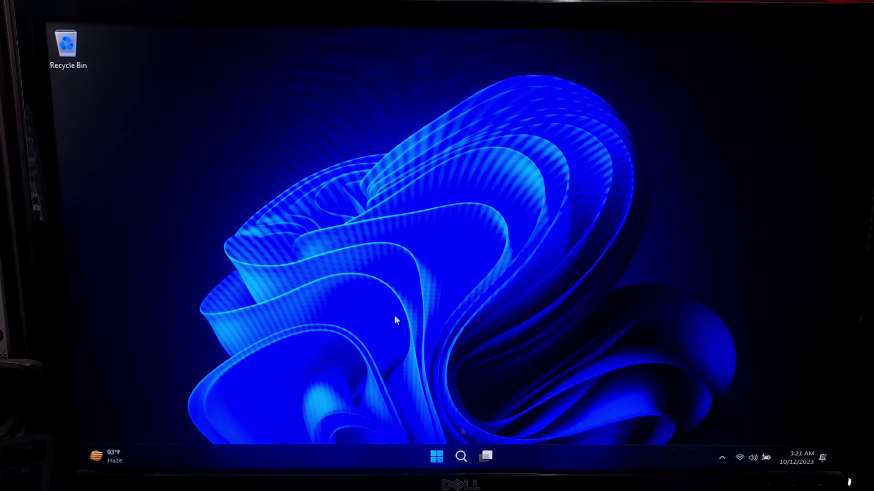
Set Intel Graphics Command Center to Let Windows decide under Display > Graphics.
right_click(440, 454)
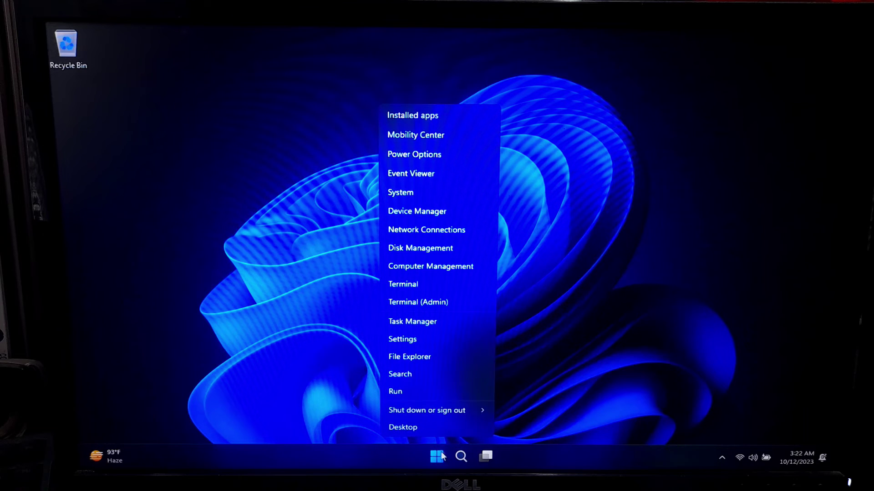
left_click(411, 340)
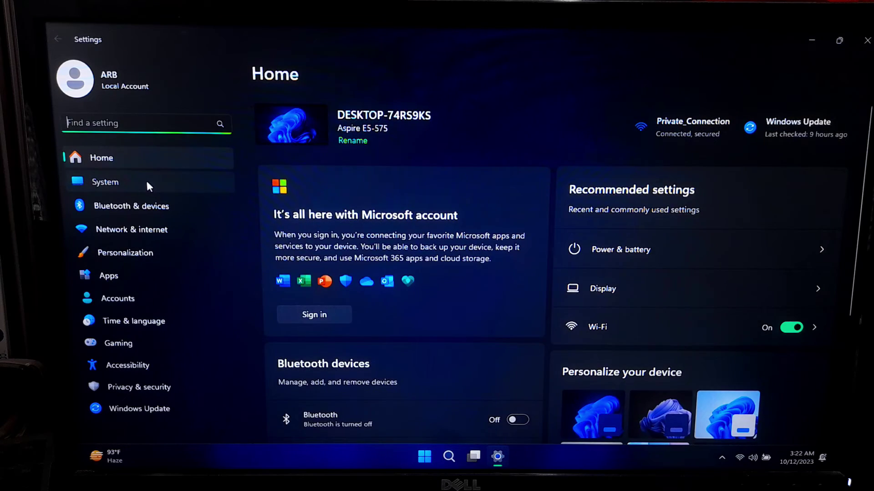
left_click(147, 183)
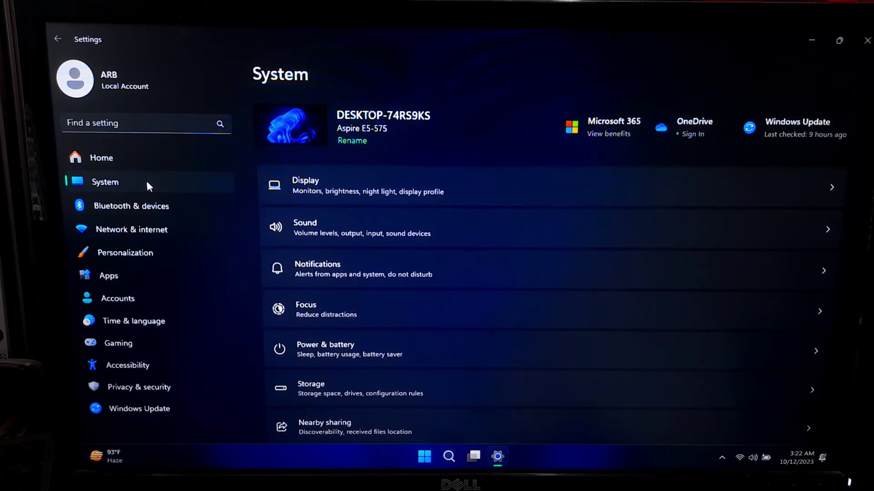
left_click(412, 190)
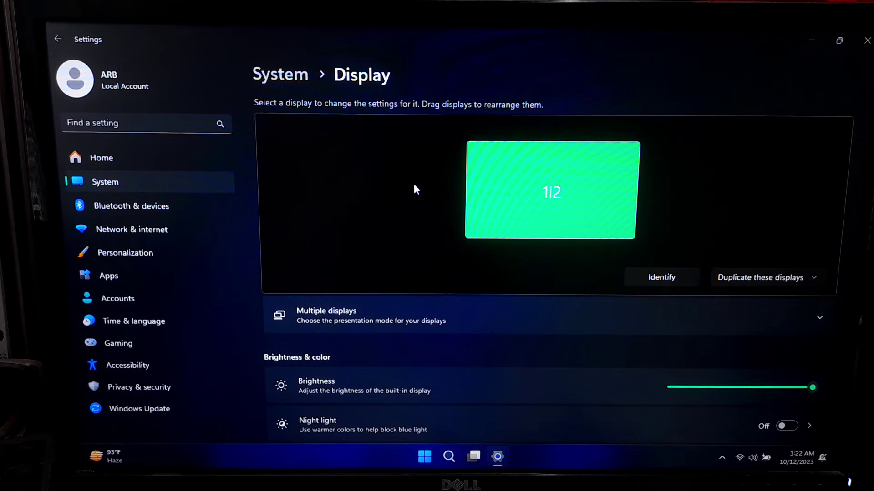
scroll(425, 231, "down", 5)
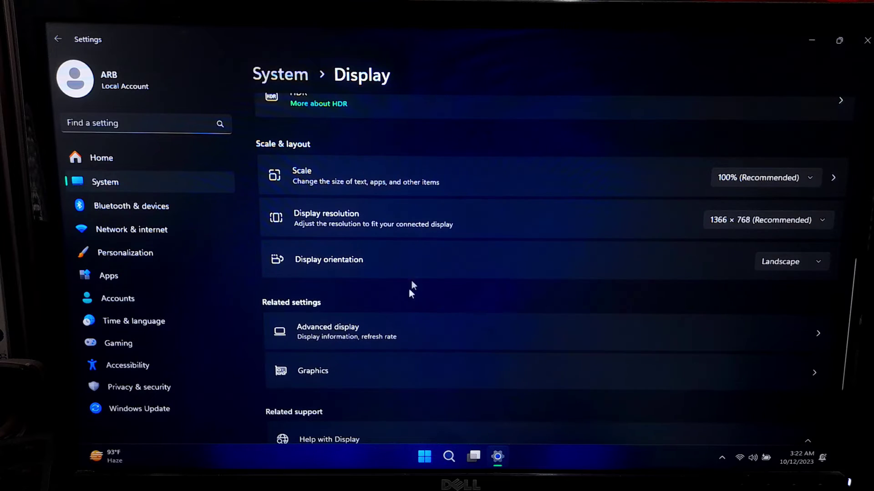
left_click(390, 366)
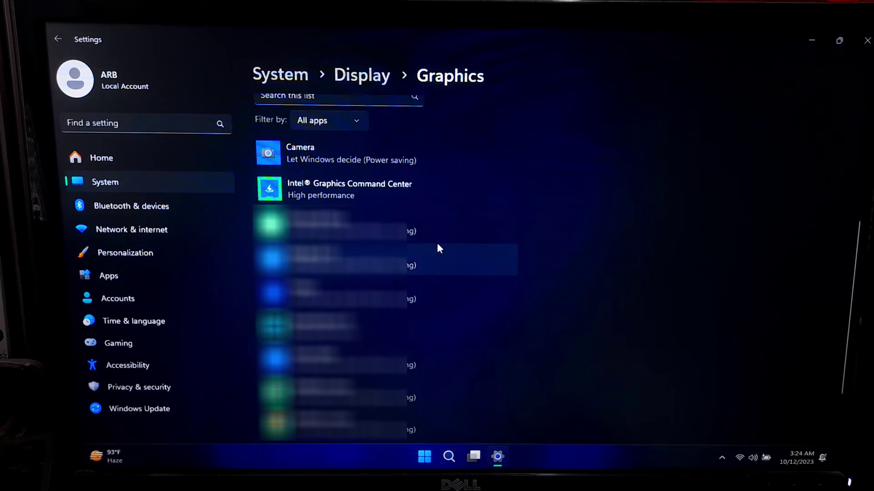
scroll(438, 249, "up", 4)
scroll(438, 248, "down", 3)
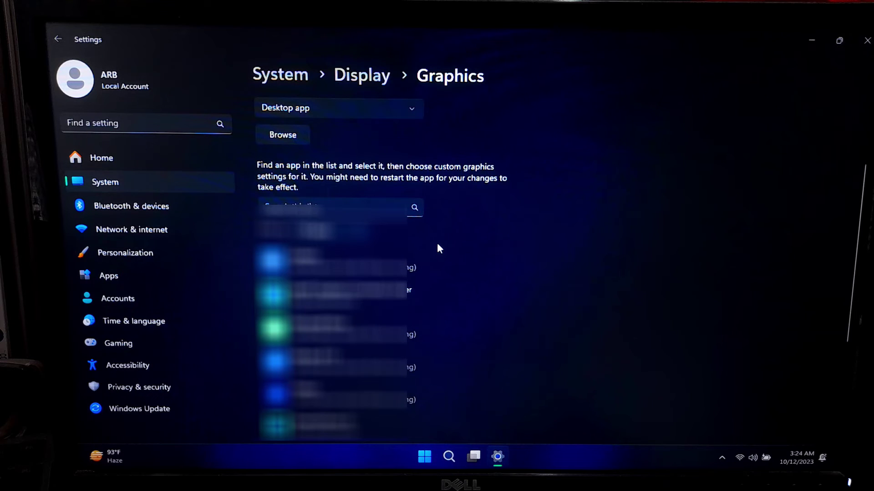
left_click(408, 294)
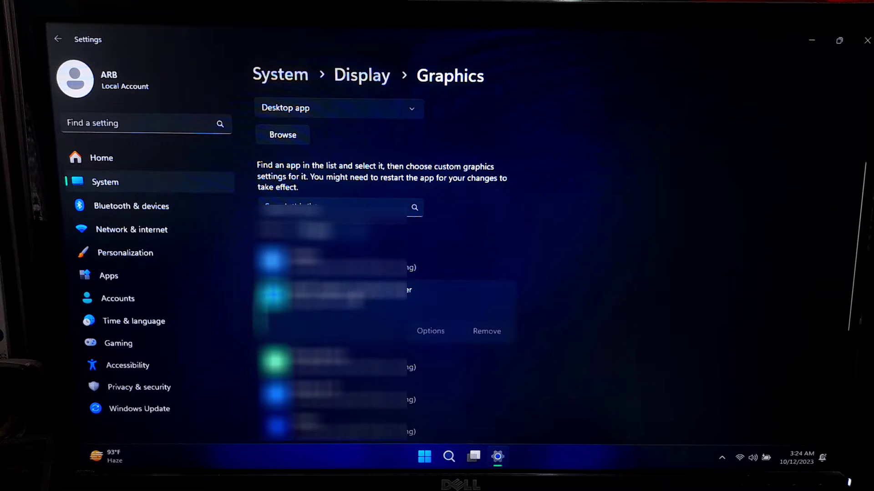
left_click(423, 331)
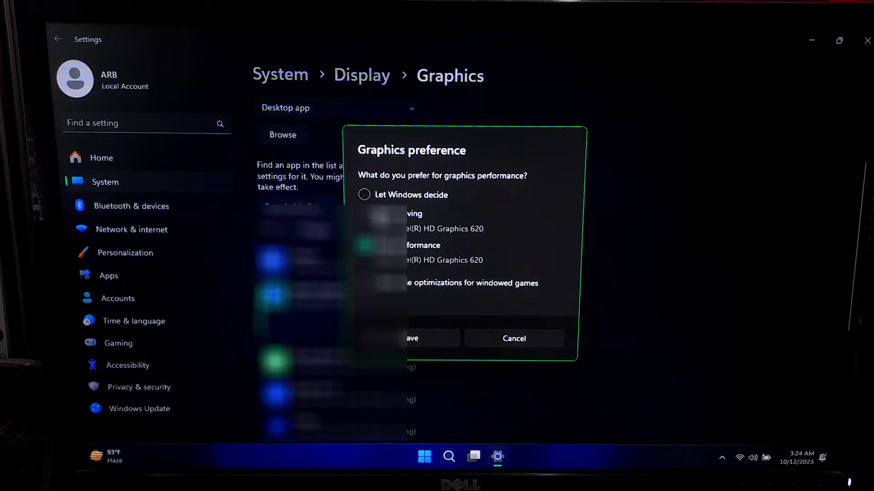
left_click(403, 199)
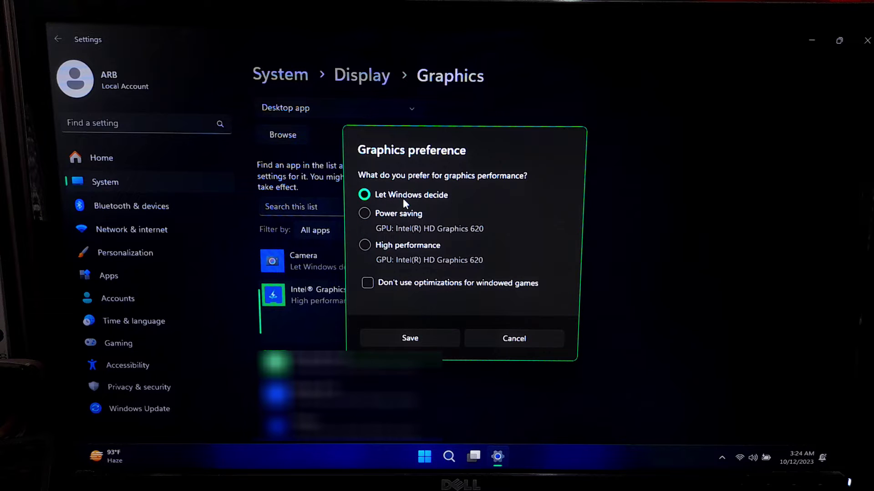
left_click(409, 339)
scroll(407, 339, "down", 2)
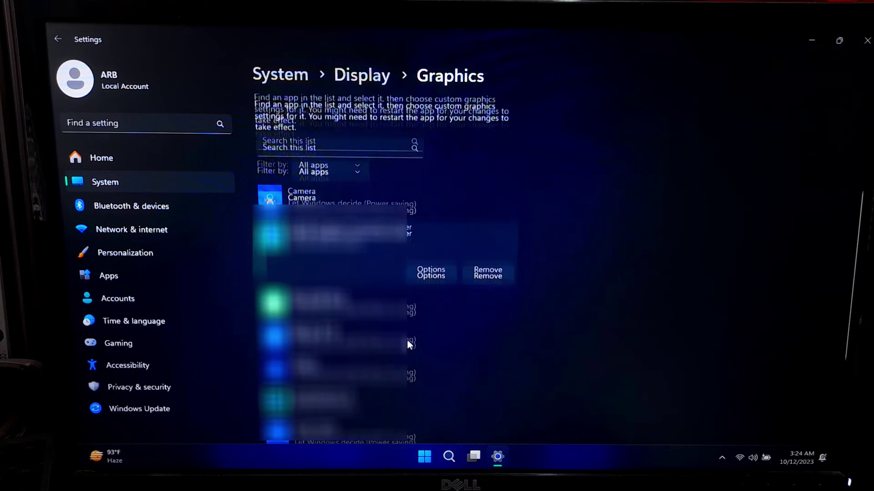
Save Let Windows decide as the PDR.exe app's graphics preference.
left_click(406, 354)
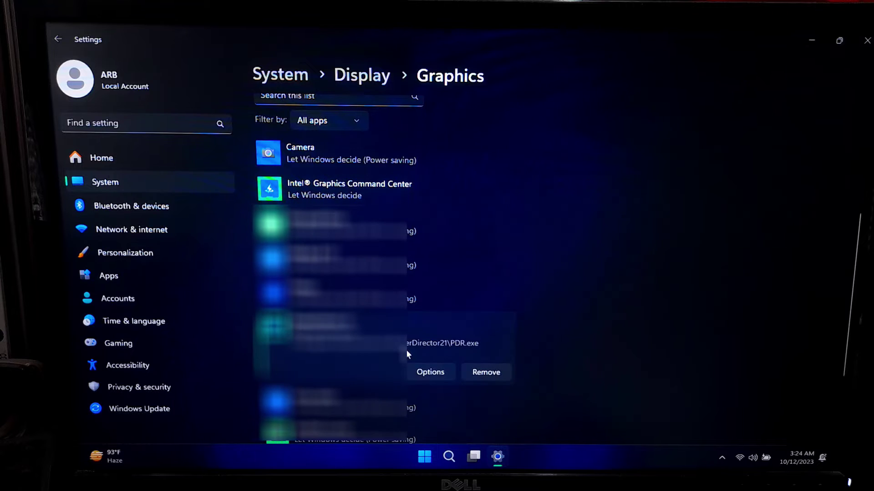
left_click(420, 372)
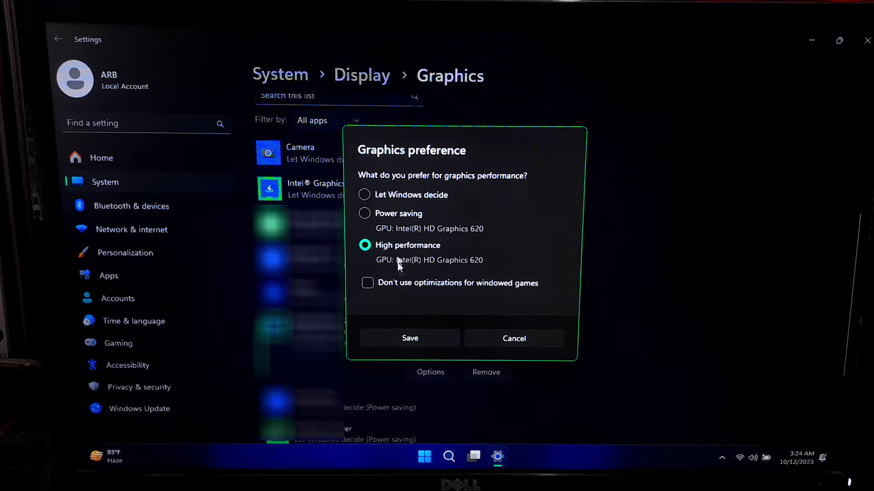
left_click(407, 340)
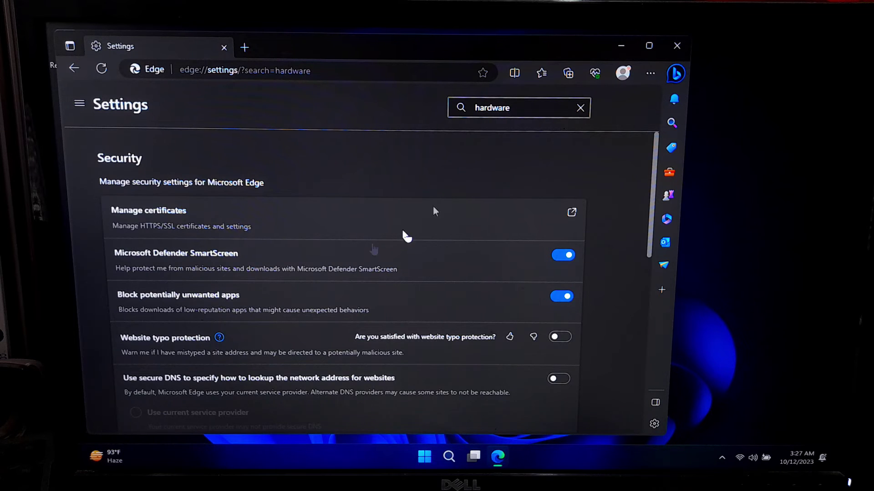
scroll(382, 239, "down", 5)
scroll(322, 273, "down", 3)
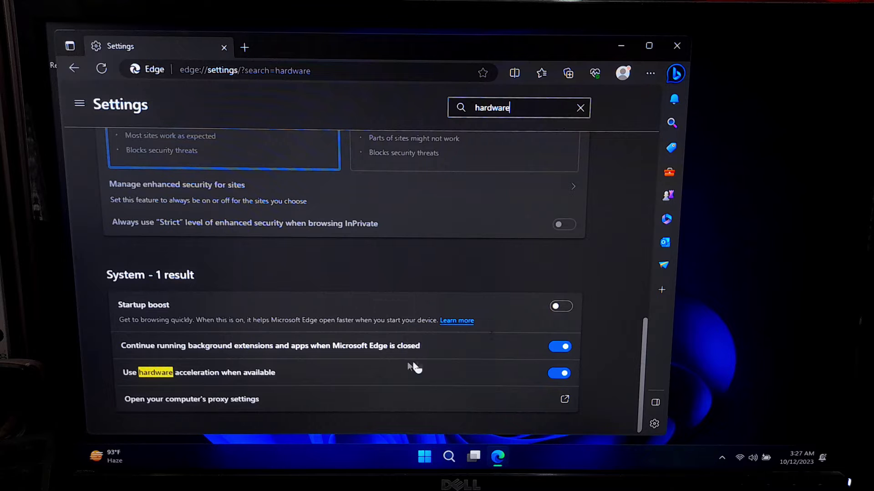
Turn off Edge's background extensions and hardware acceleration, then restart the browser.
left_click(556, 348)
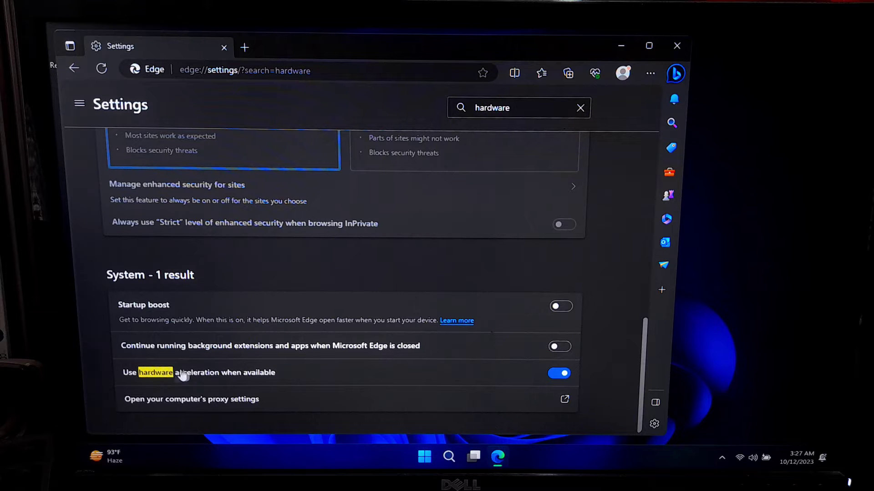
left_click(556, 375)
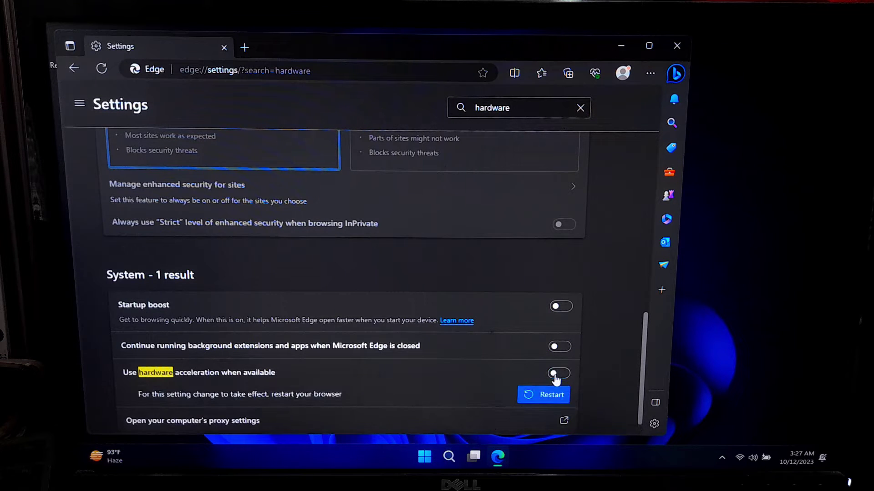
left_click(546, 394)
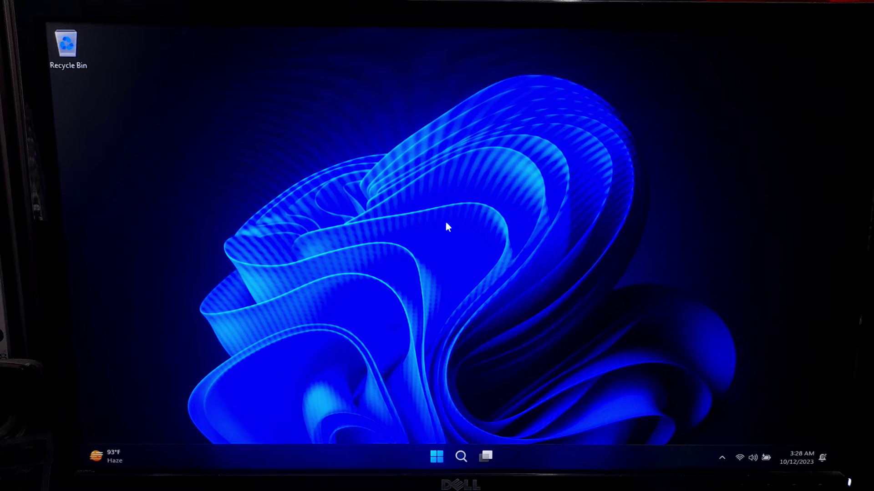
Run Check for updates on the Windows Update page.
key("super+i")
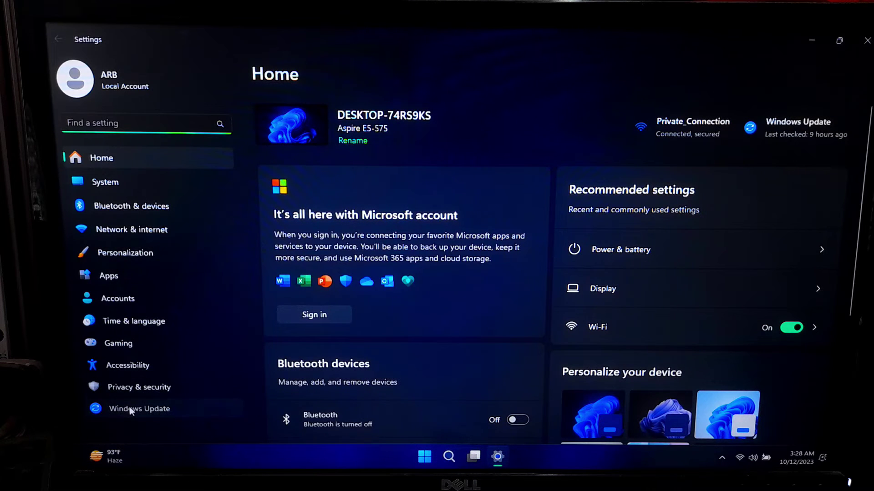
left_click(130, 410)
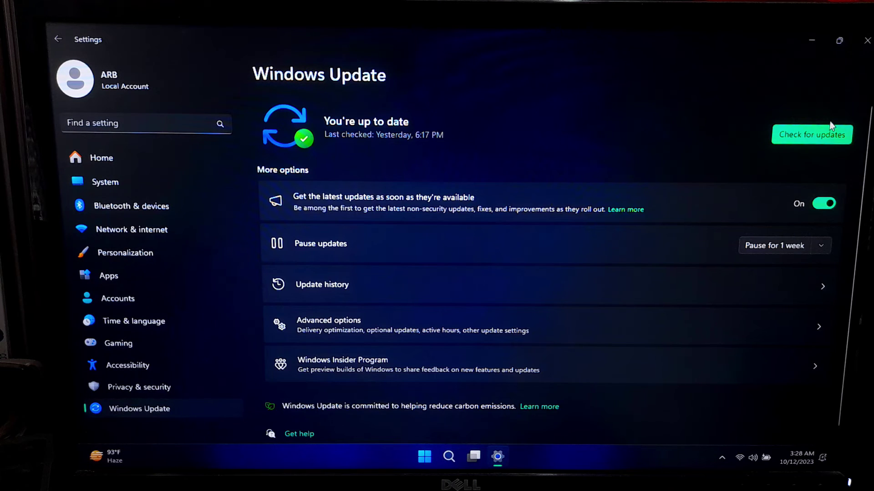
left_click(821, 130)
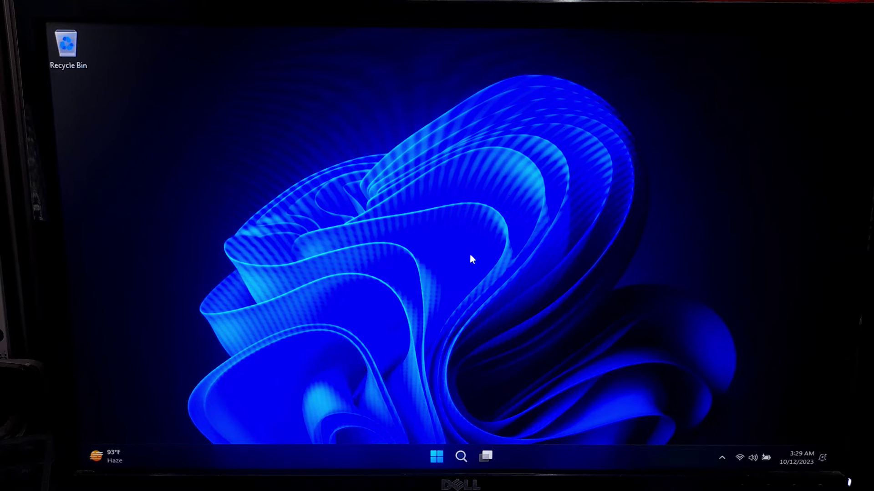
key("ctrl+shift+Escape")
Disable the first three entries in Task Manager's Startup apps list.
left_click(157, 246)
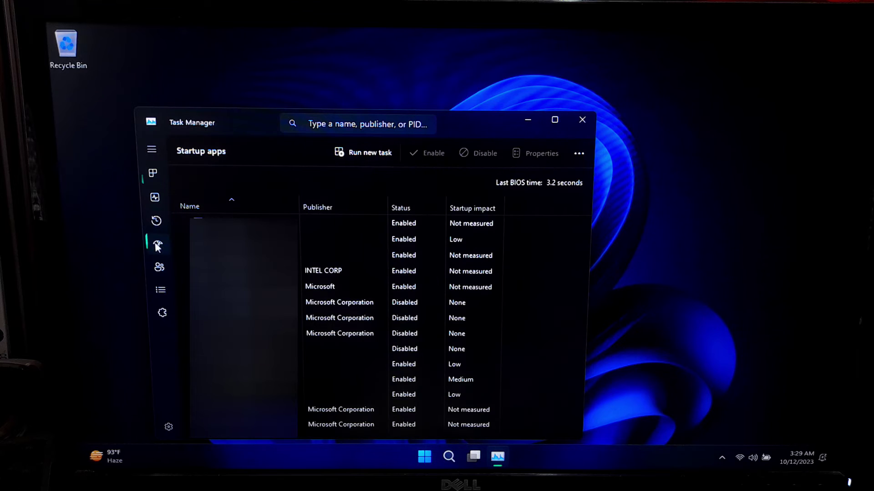
right_click(423, 226)
key("Escape")
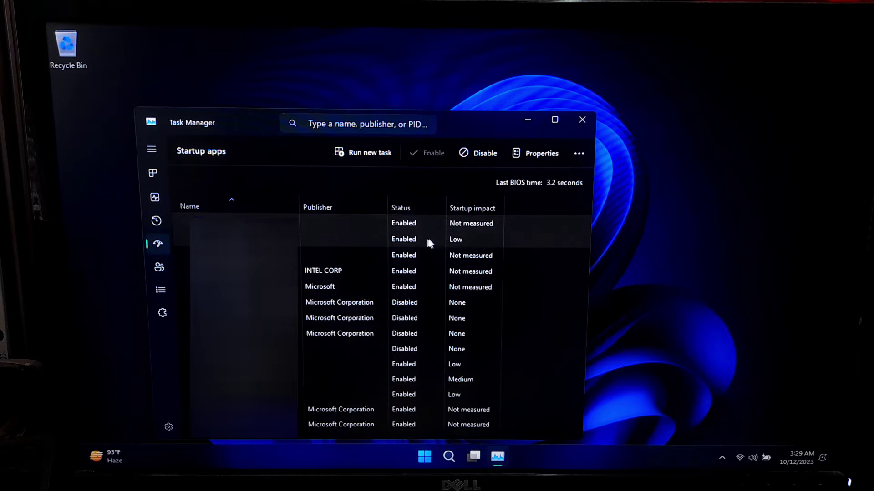
right_click(429, 242)
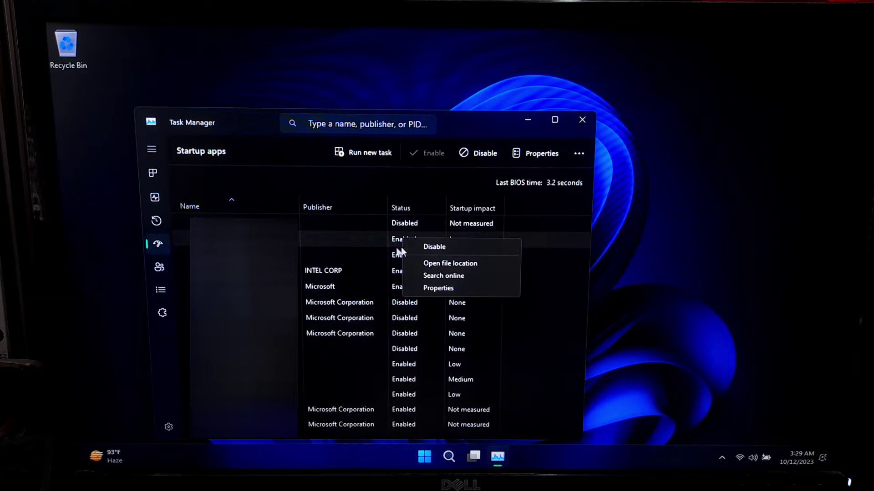
left_click(358, 255)
right_click(417, 254)
key("Escape")
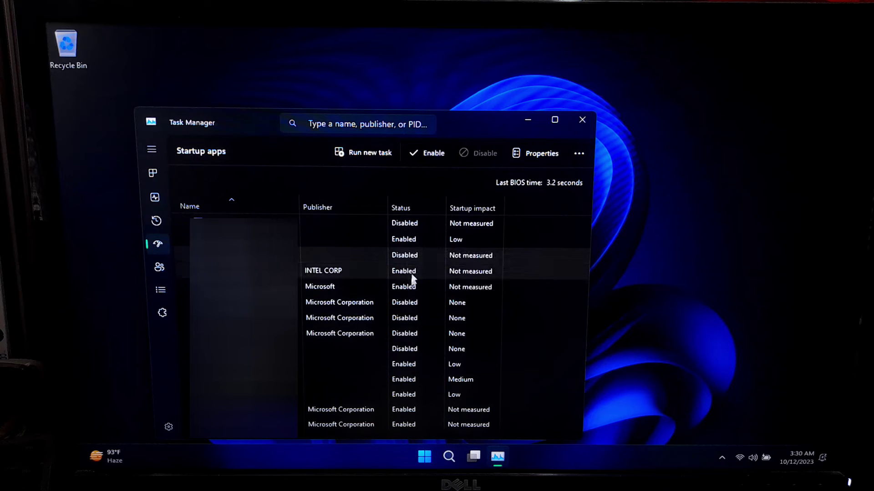
Disable the Microsoft Corporation startup entries.
right_click(412, 289)
left_click(433, 299)
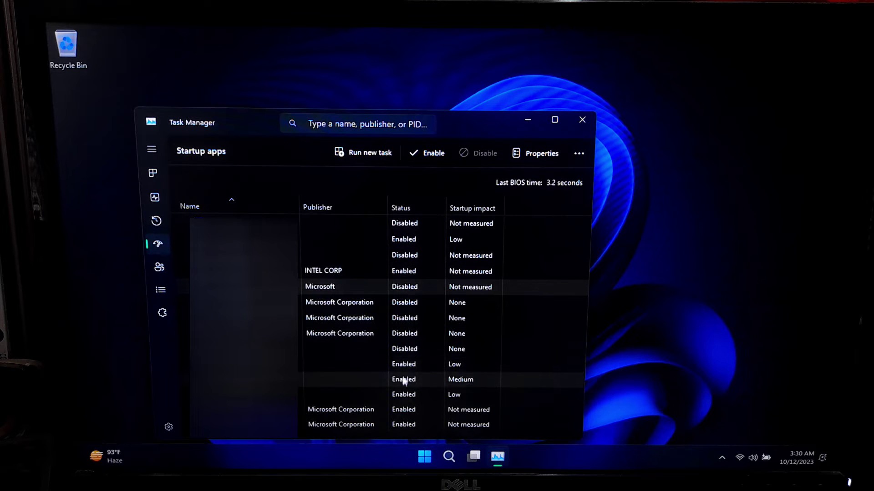
right_click(403, 393)
left_click(404, 406)
right_click(405, 406)
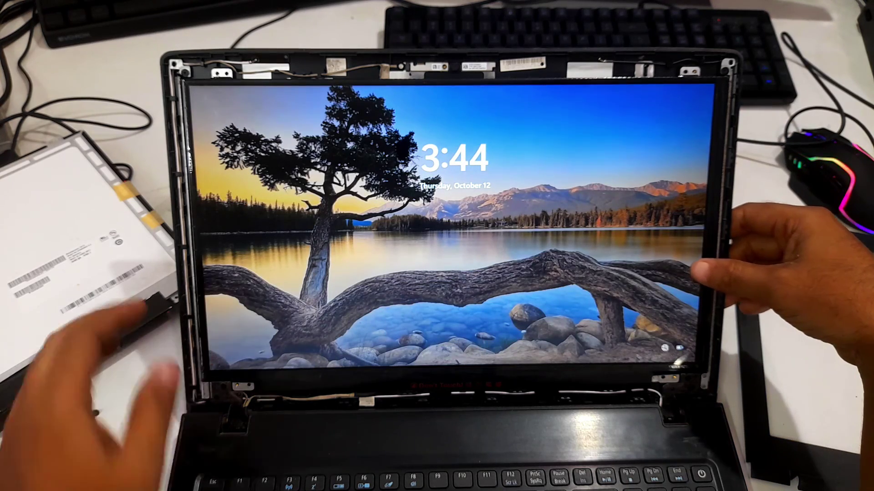
Dismiss the lock screen on the new panel and test it with a click on the desktop.
key("space")
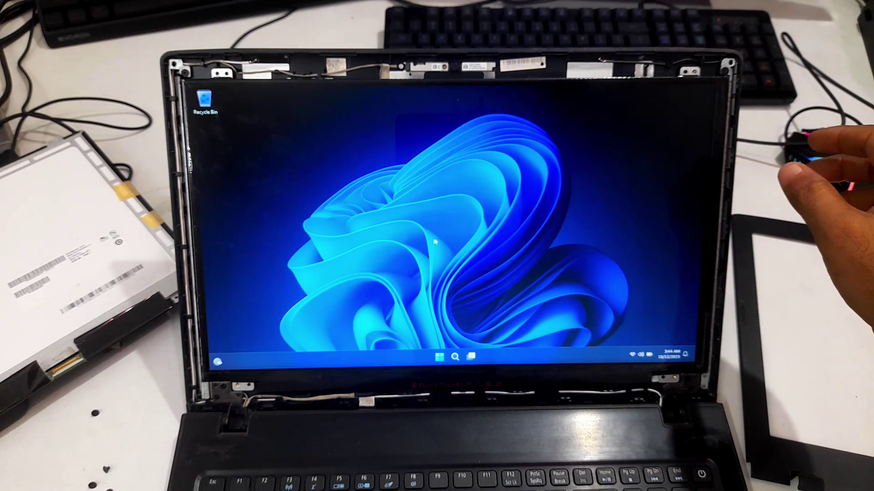
left_click(440, 358)
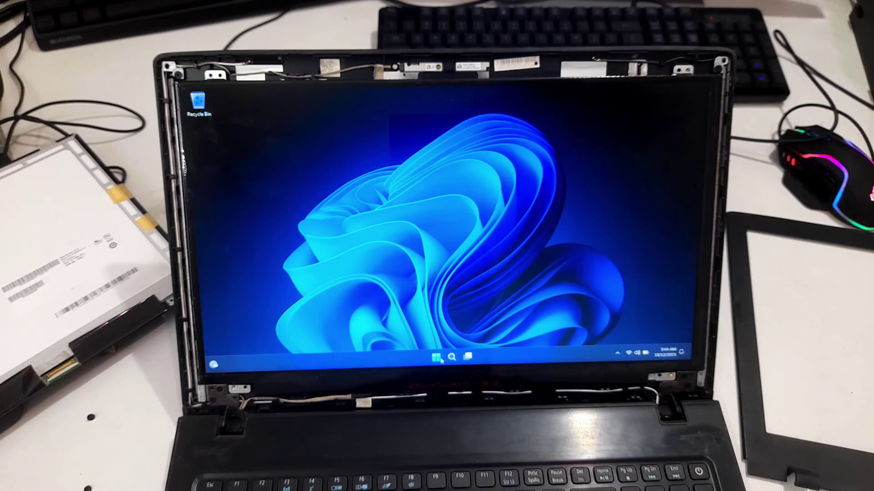